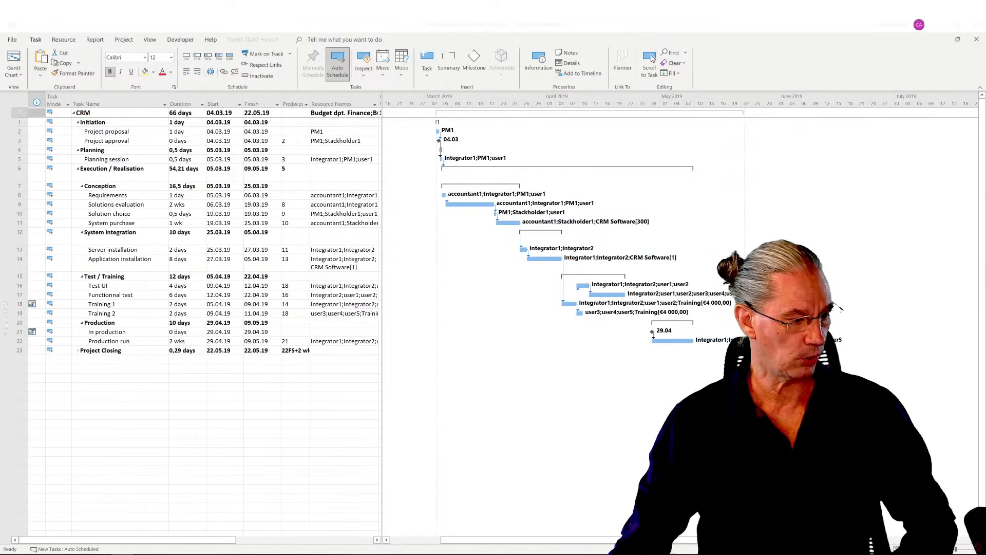
{"action": "key", "text": "alt+Tab"}
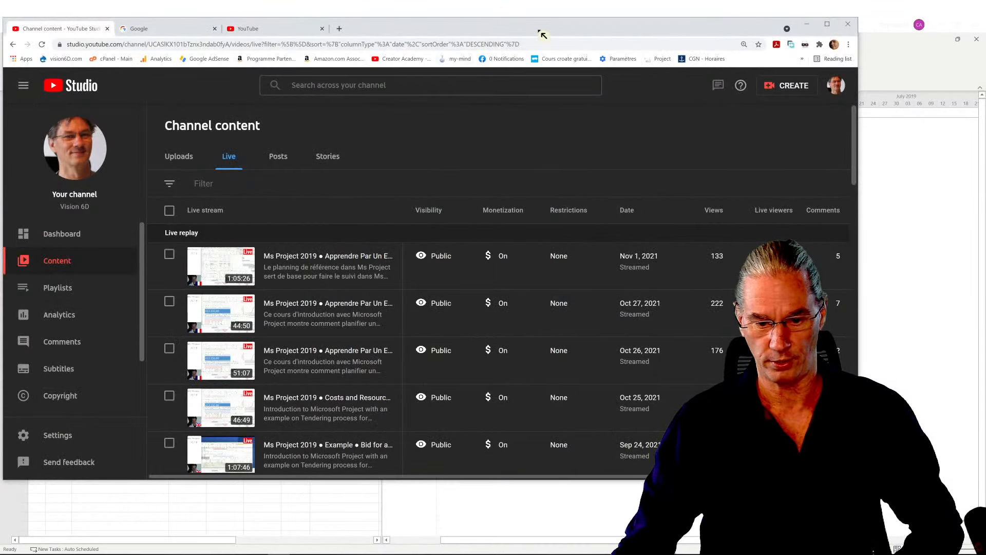
{"action": "left_click_drag", "start_coordinate": [539, 33], "coordinate": [985, 41]}
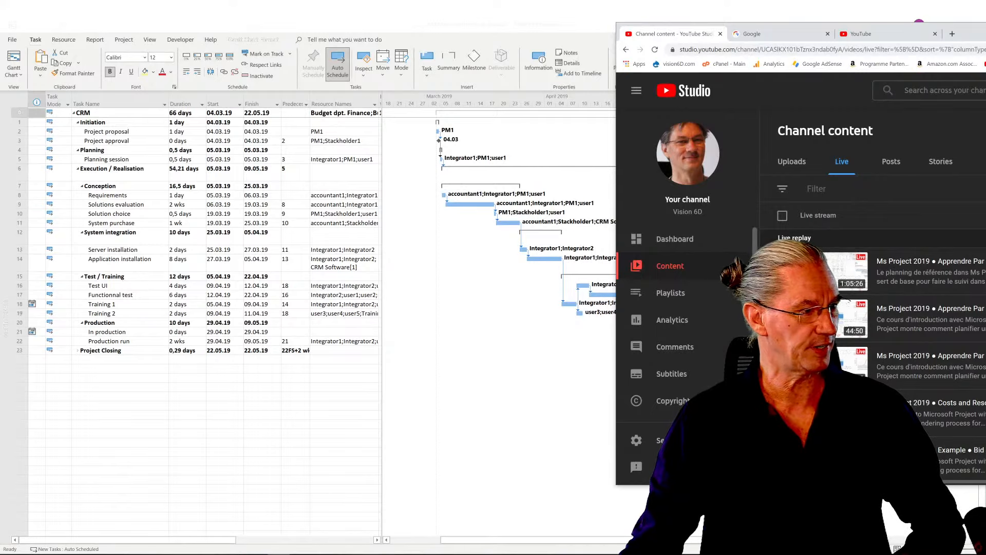
{"action": "key", "text": "super+Down"}
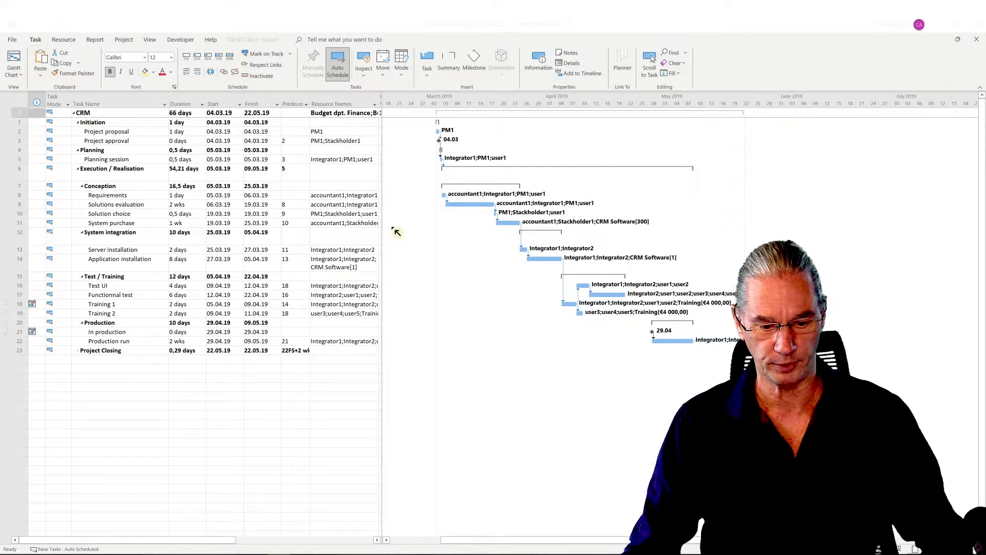
Widen the task table to show the budget and cost columns, and review the Resource Sheet before returning to the Gantt Chart
{"action": "left_click_drag", "start_coordinate": [382, 222], "coordinate": [508, 229]}
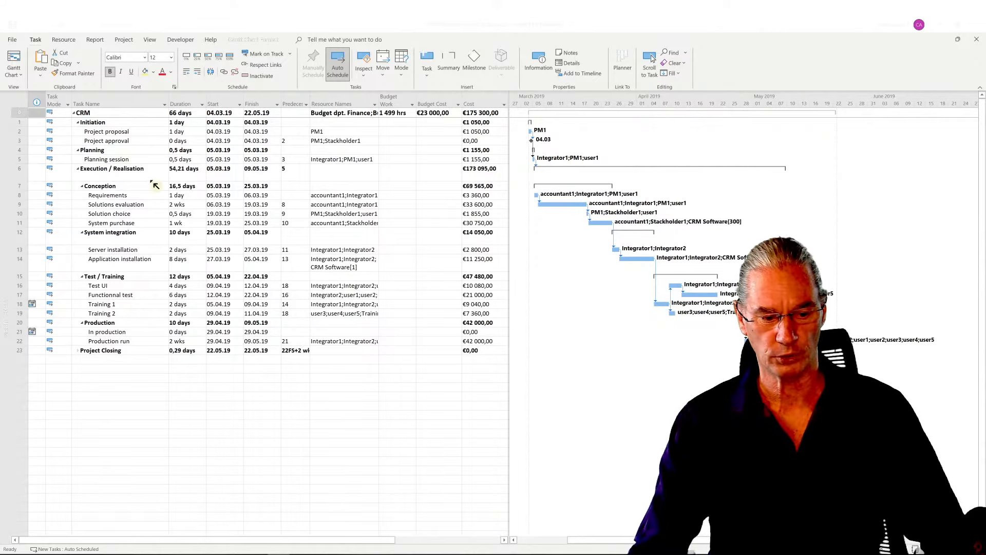
{"action": "left_click", "coordinate": [23, 75]}
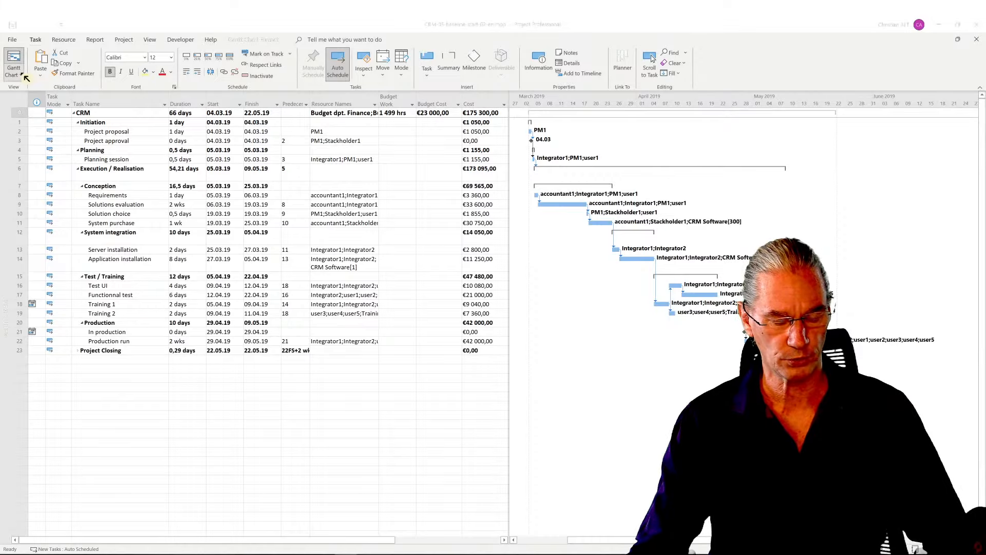
{"action": "left_click", "coordinate": [38, 142]}
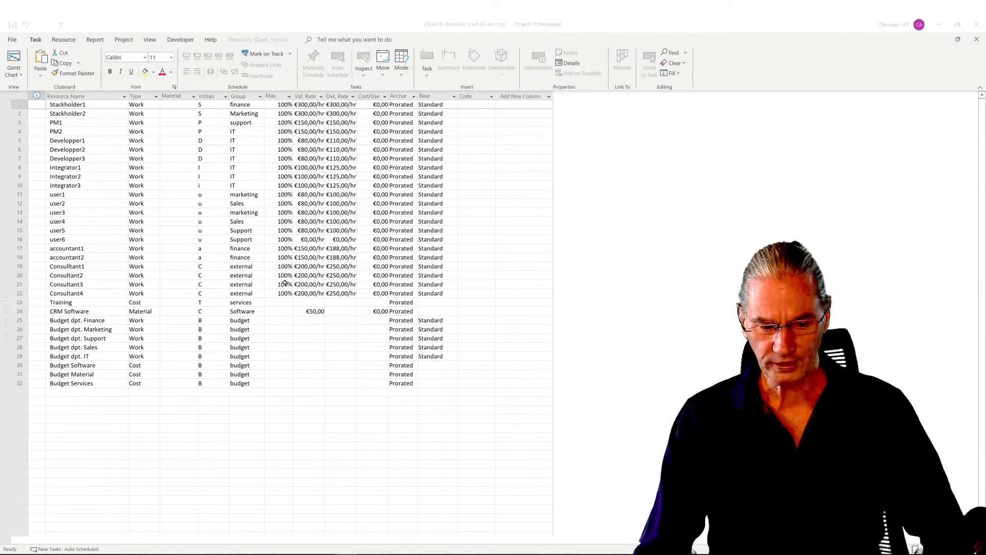
{"action": "left_click", "coordinate": [21, 61]}
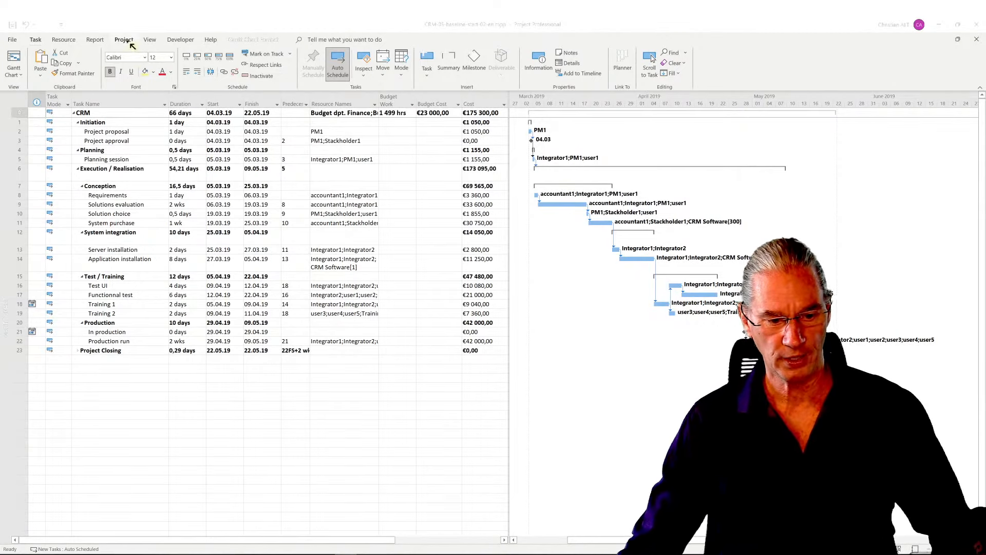
Open the Project Overview dashboard report to examine completion, milestones and late tasks
{"action": "left_click", "coordinate": [94, 41]}
{"action": "left_click", "coordinate": [74, 62]}
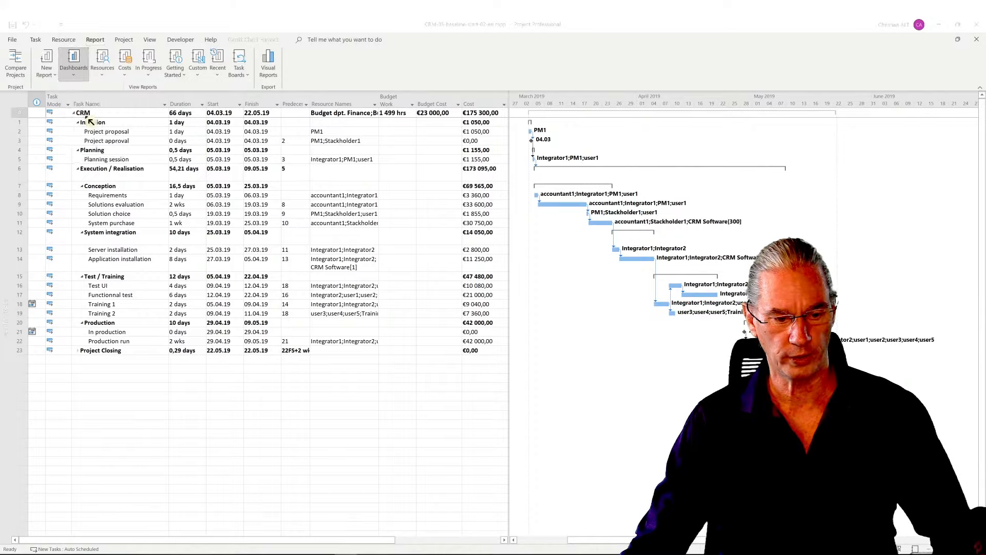
{"action": "left_click", "coordinate": [85, 116]}
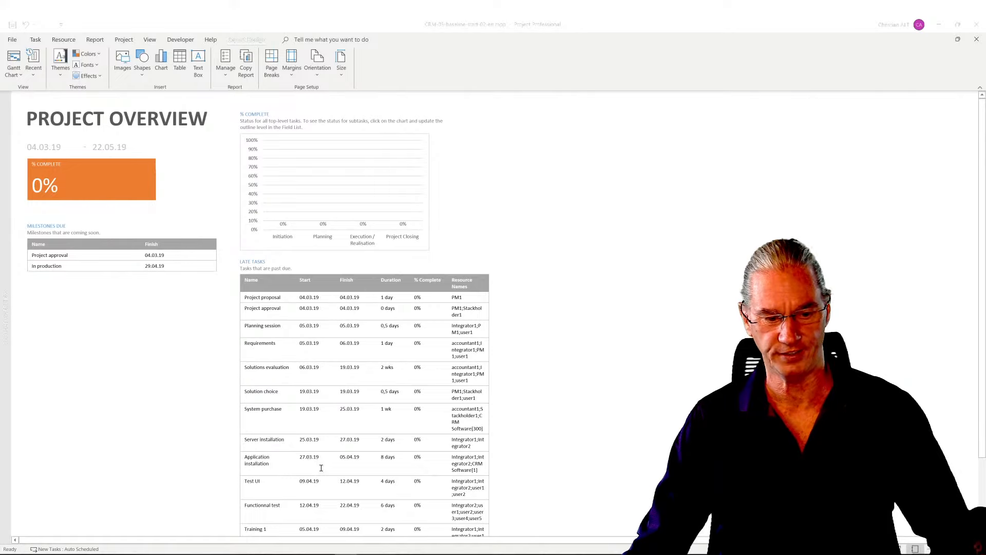
Examine the Cost Overview dashboard report and return to the Gantt Chart
{"action": "left_click", "coordinate": [125, 42]}
{"action": "left_click", "coordinate": [94, 42]}
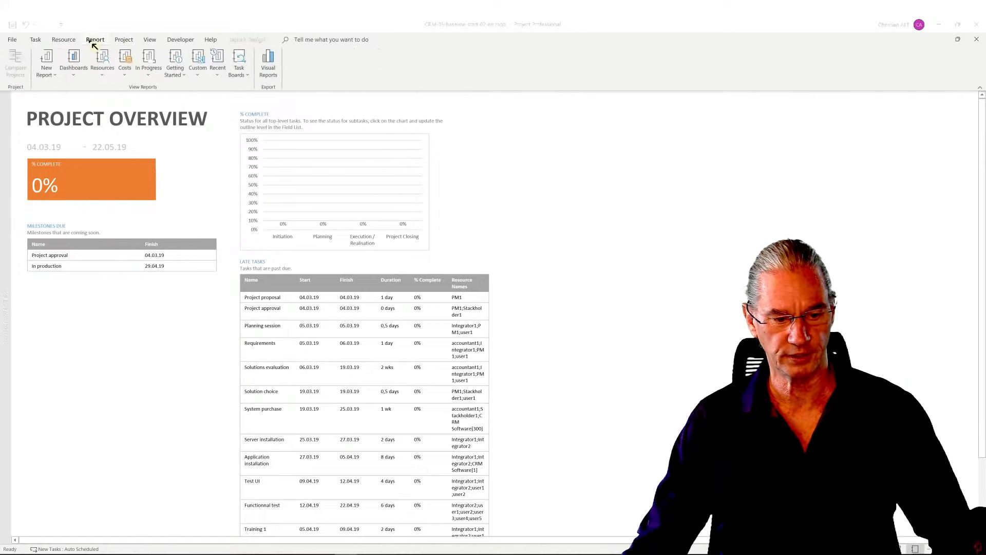
{"action": "left_click", "coordinate": [74, 72]}
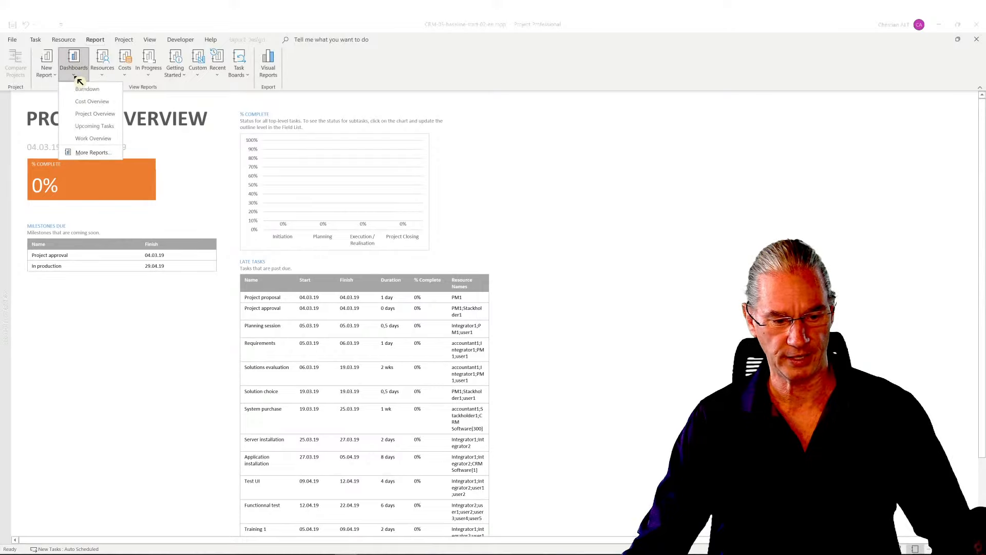
{"action": "left_click", "coordinate": [91, 102]}
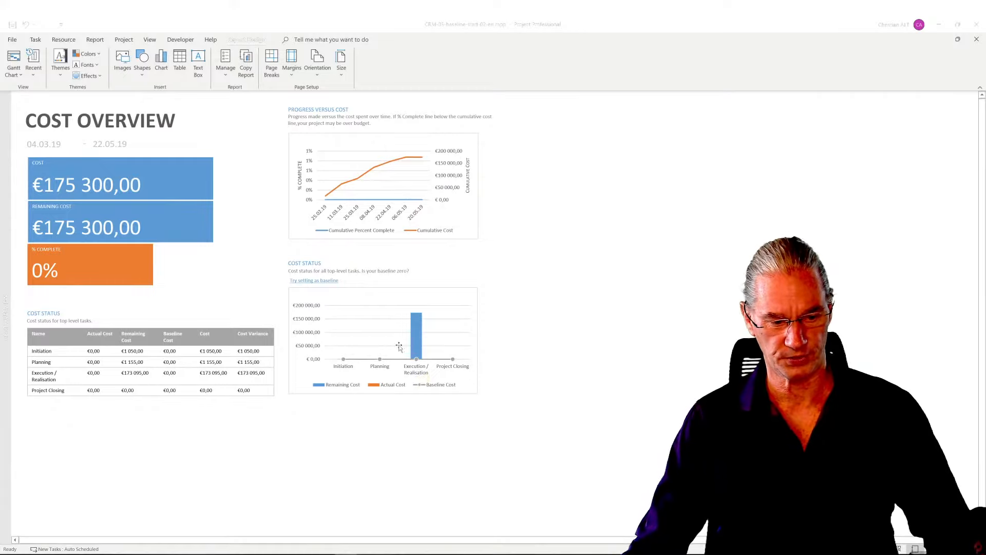
{"action": "left_click", "coordinate": [15, 60]}
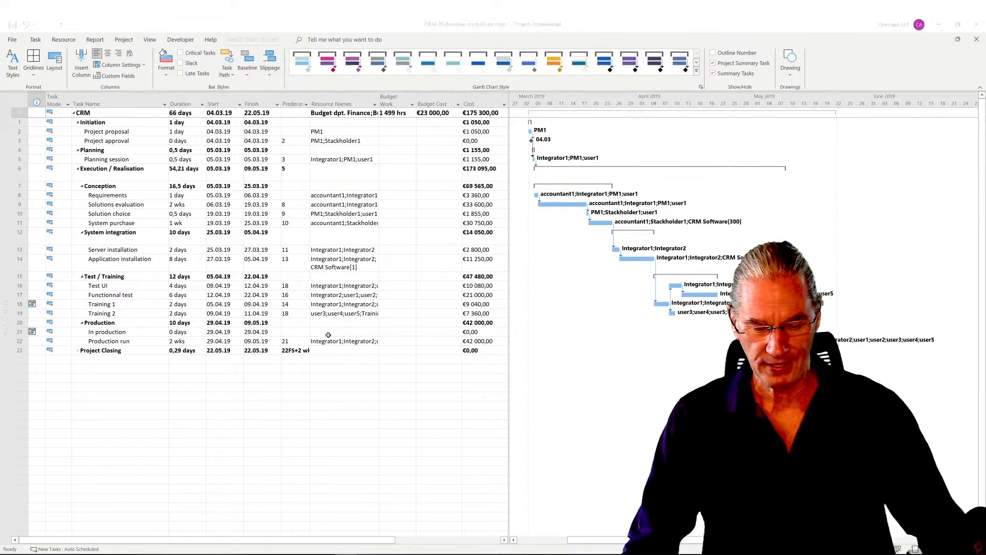
Turn on the Critical Tasks bar style in the Gantt chart to highlight the critical path
{"action": "right_click", "coordinate": [600, 302]}
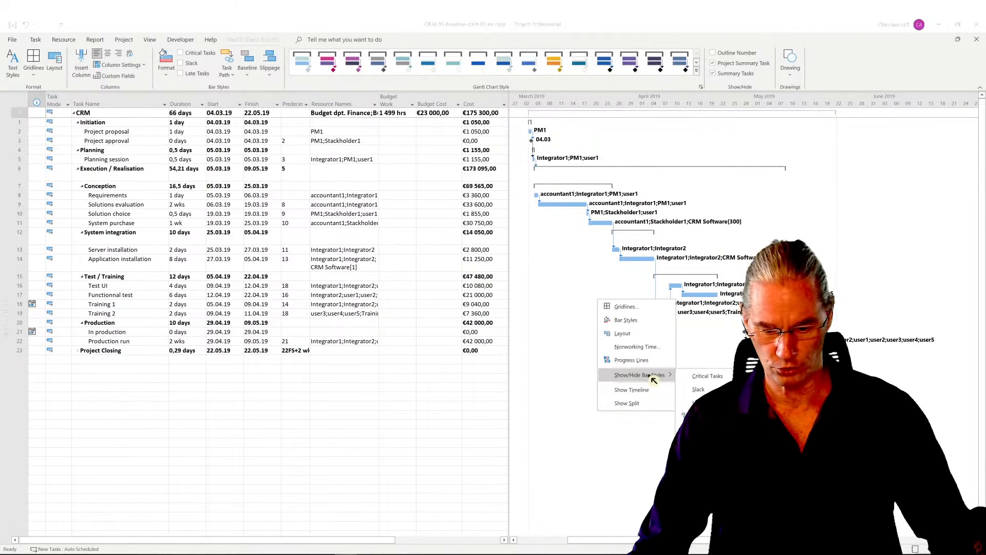
{"action": "left_click", "coordinate": [698, 380]}
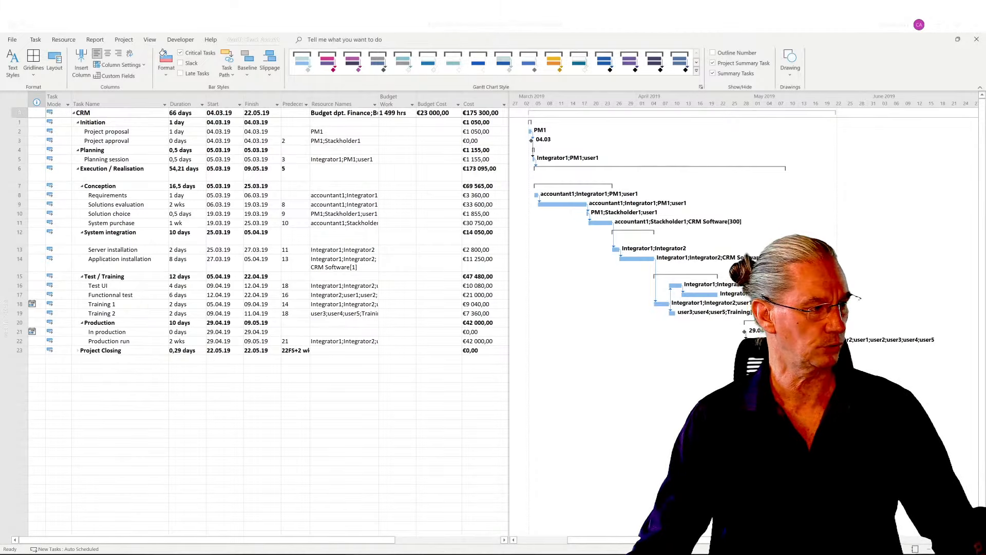
{"action": "key", "text": "alt+Tab"}
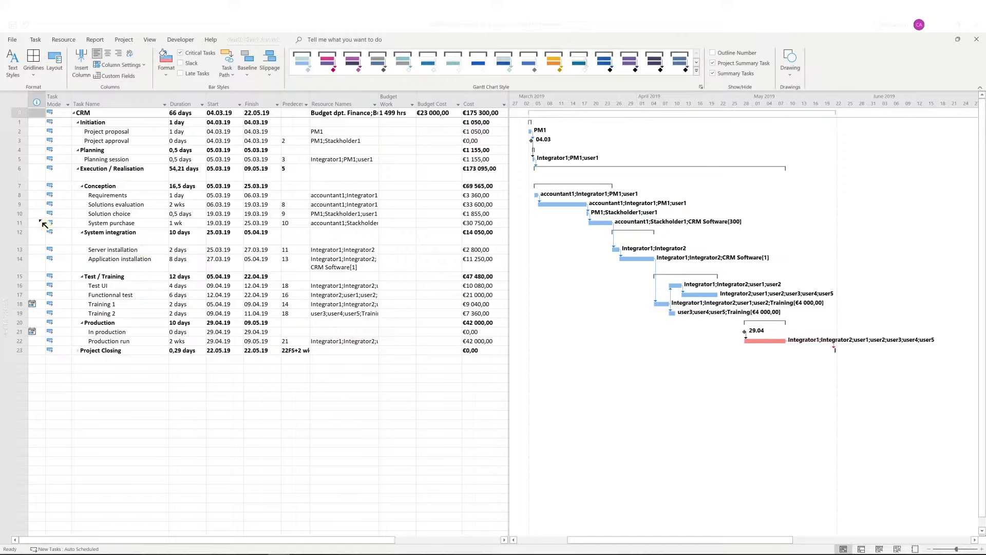
Set the duration of the Solutions evaluation task to 3 weeks to test the effect on the schedule
{"action": "left_click", "coordinate": [19, 205]}
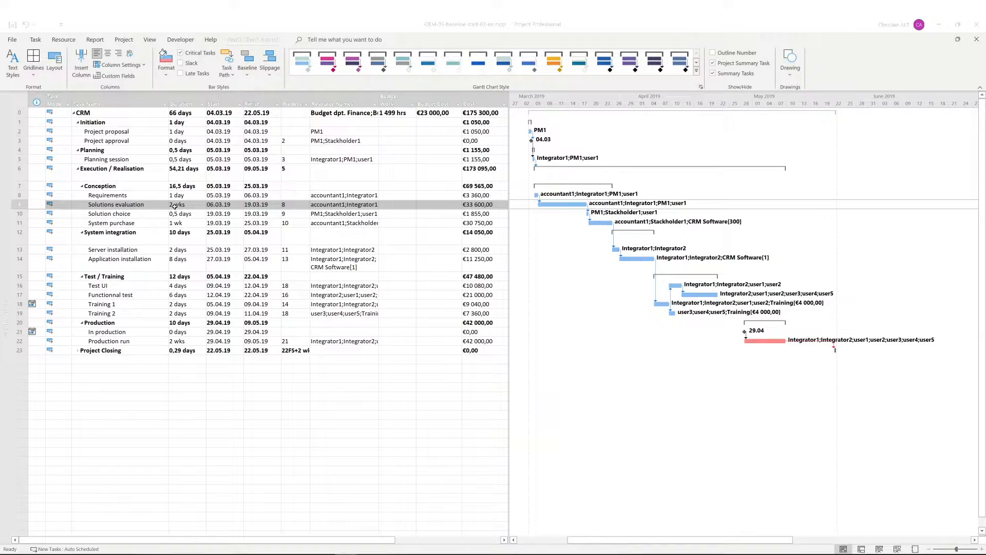
{"action": "left_click", "coordinate": [174, 206]}
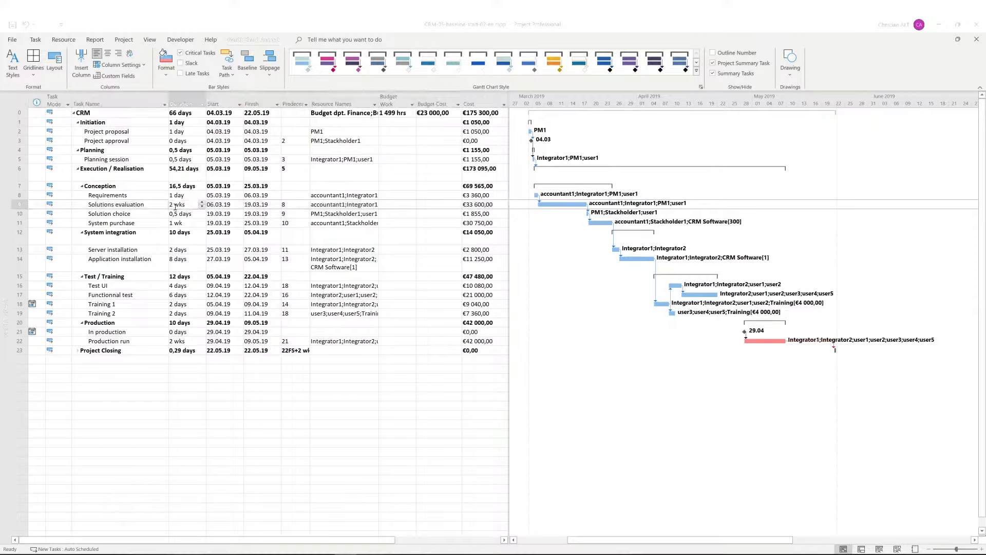
{"action": "type", "text": "3w"}
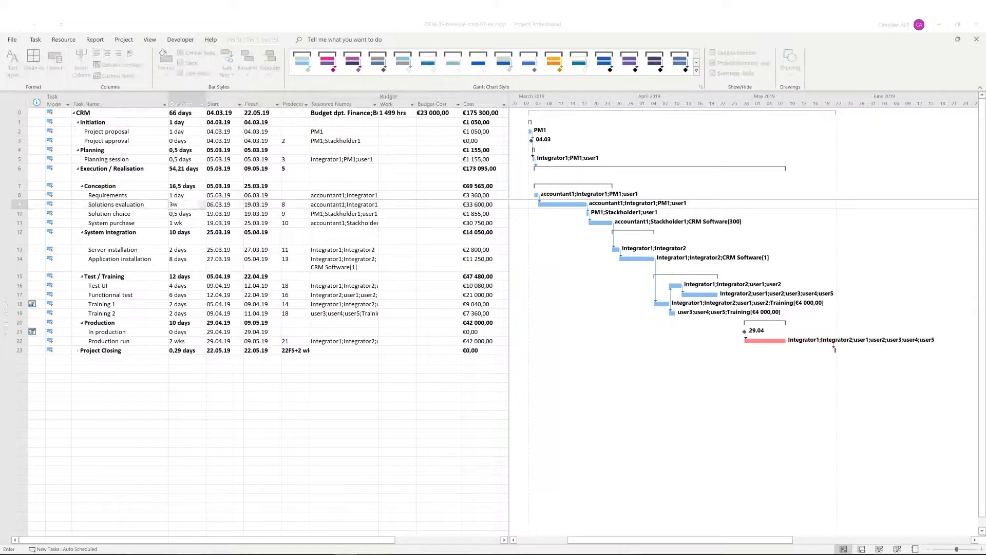
{"action": "key", "text": "Return"}
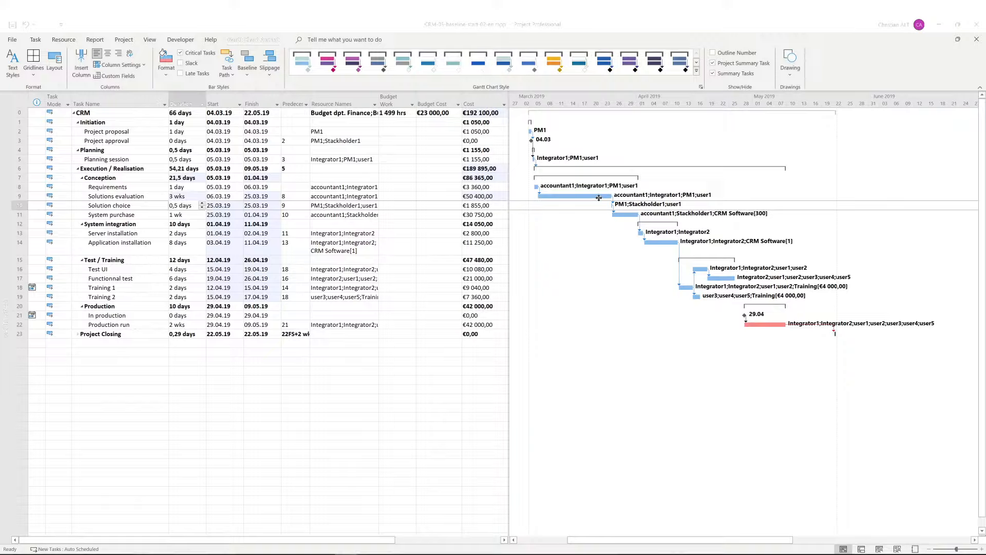
Extend the duration of the Solutions evaluation task to 5 weeks
{"action": "left_click", "coordinate": [20, 196]}
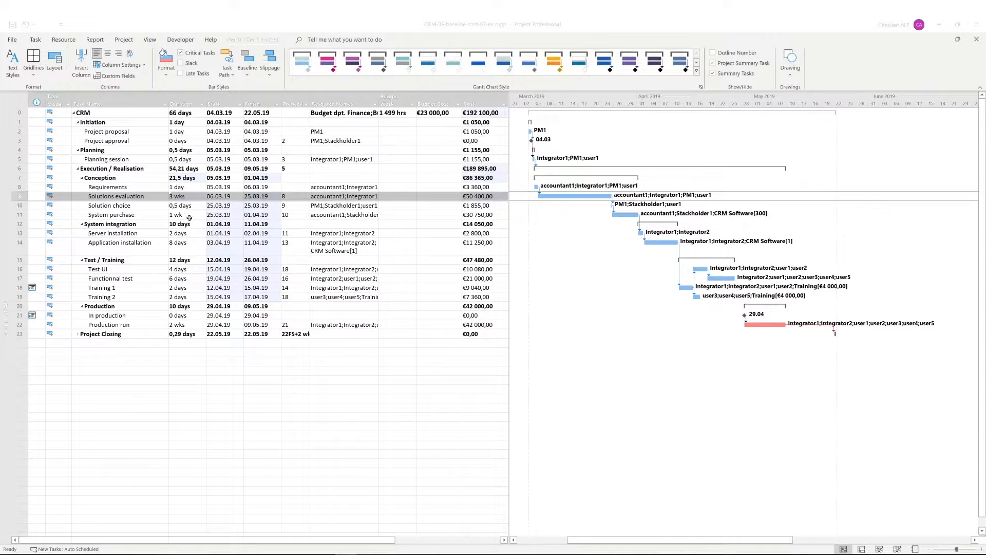
{"action": "left_click", "coordinate": [177, 197]}
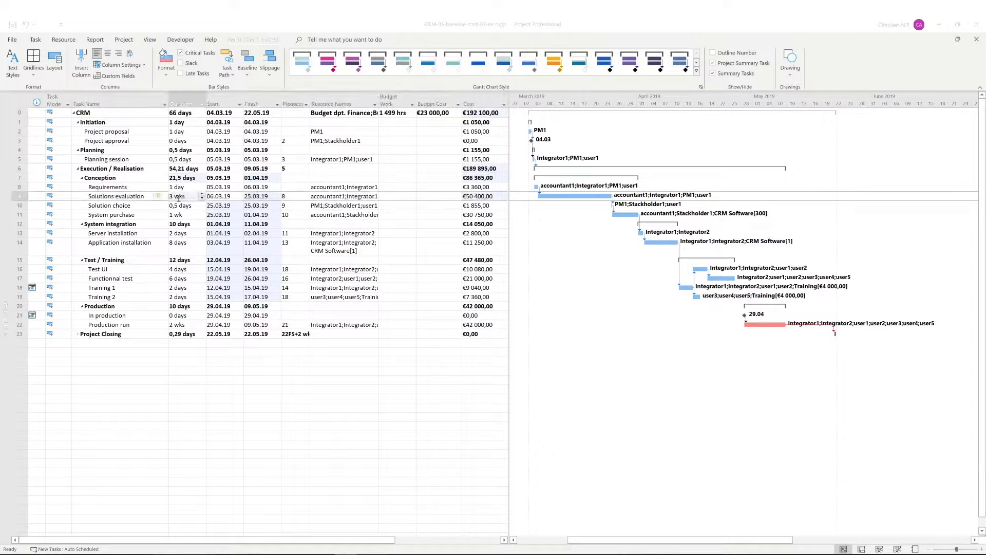
{"action": "key", "text": "BackSpace"}
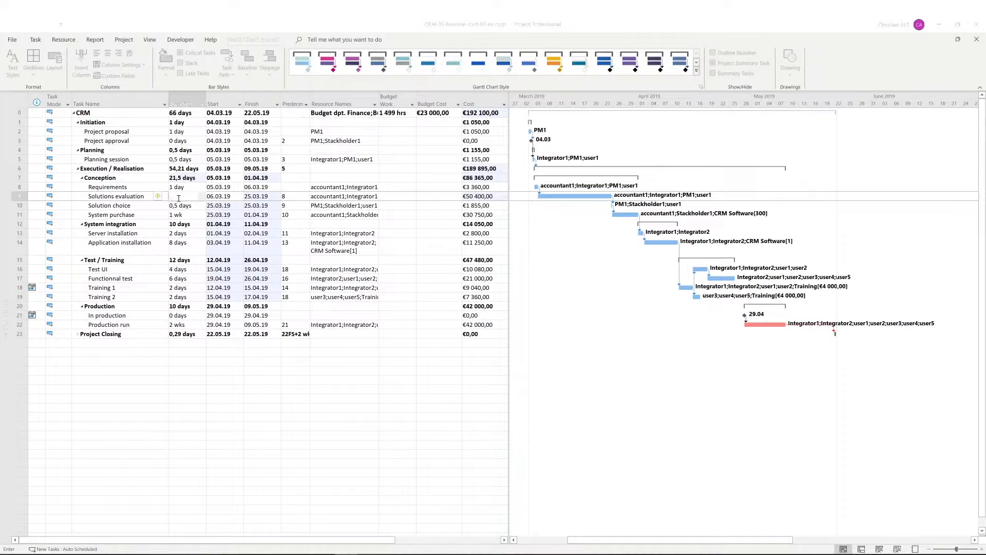
{"action": "type", "text": "4"}
{"action": "key", "text": "BackSpace"}
{"action": "type", "text": "5w"}
{"action": "key", "text": "Return"}
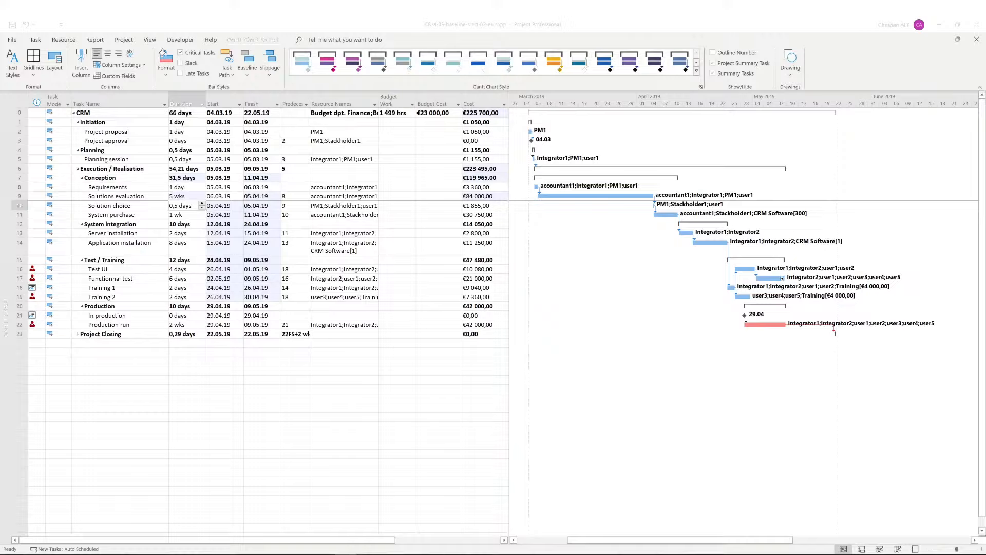
Select the Functionnal test task and undo both duration changes made to the Solutions evaluation task
{"action": "left_click", "coordinate": [19, 281]}
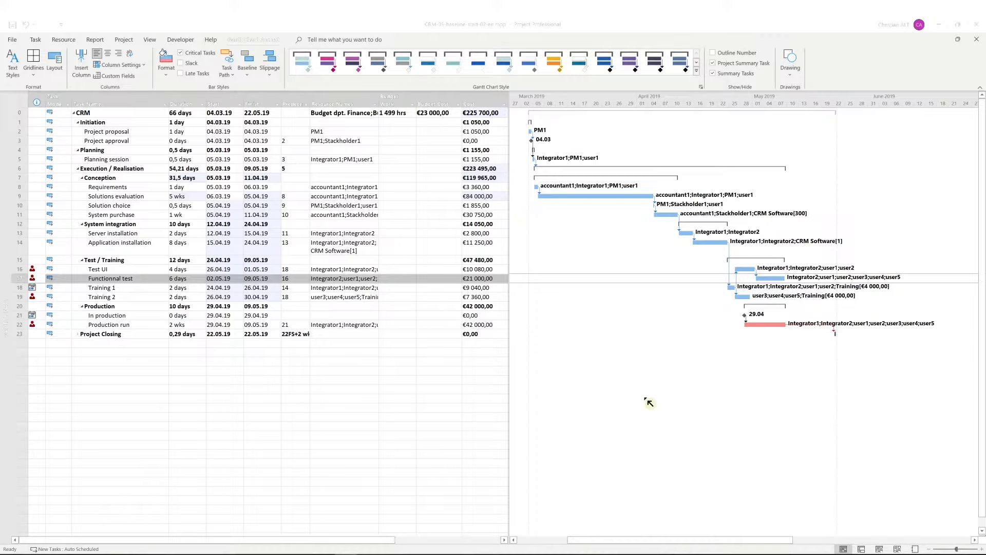
{"action": "key", "text": "ctrl+z"}
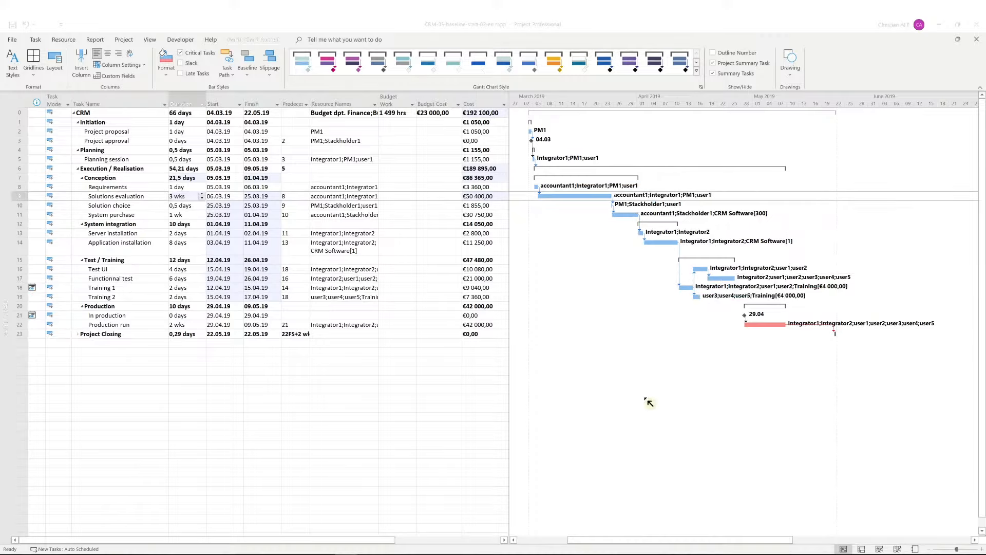
{"action": "key", "text": "ctrl+z"}
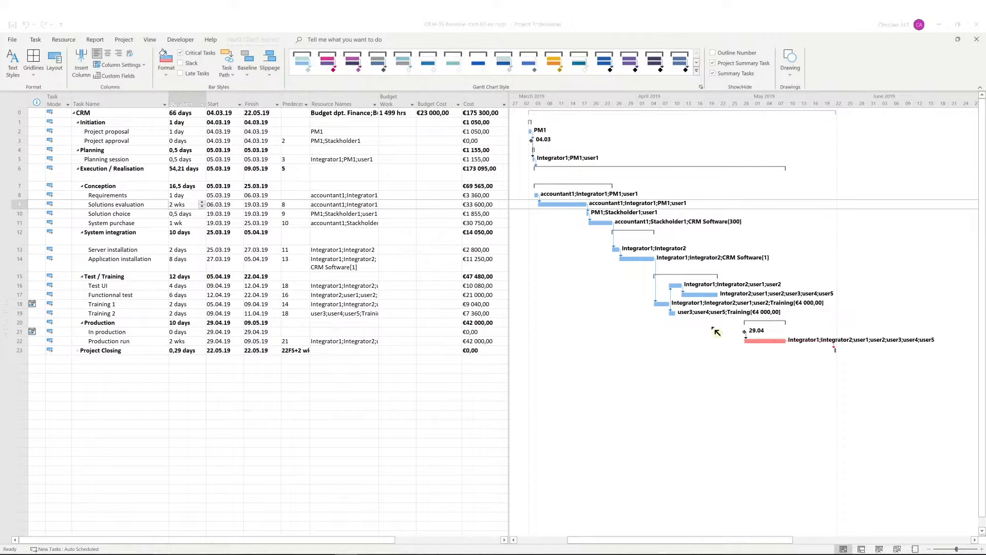
Link the In production milestone to the Functionnal test task by setting its predecessor to 17
{"action": "left_click", "coordinate": [15, 333]}
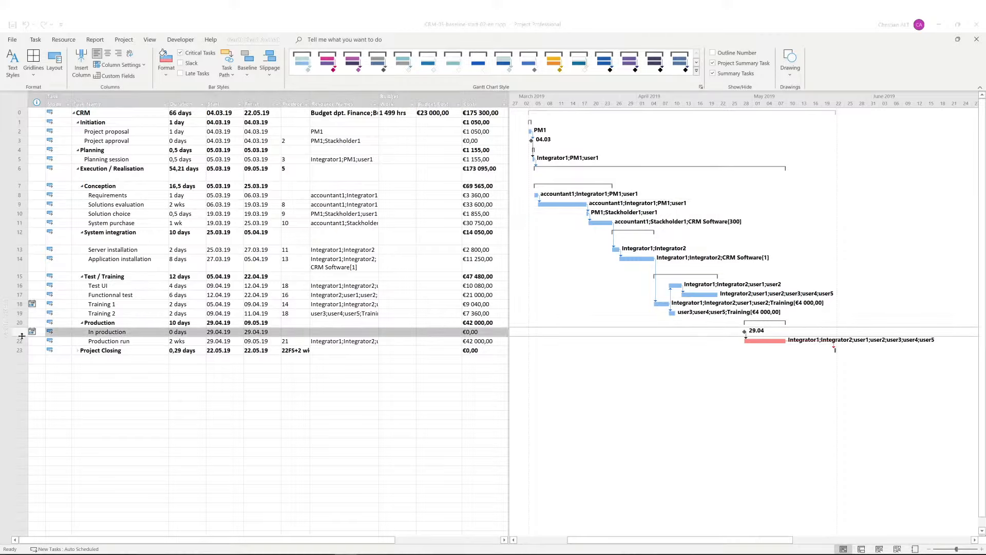
{"action": "left_click", "coordinate": [291, 332]}
{"action": "type", "text": "17"}
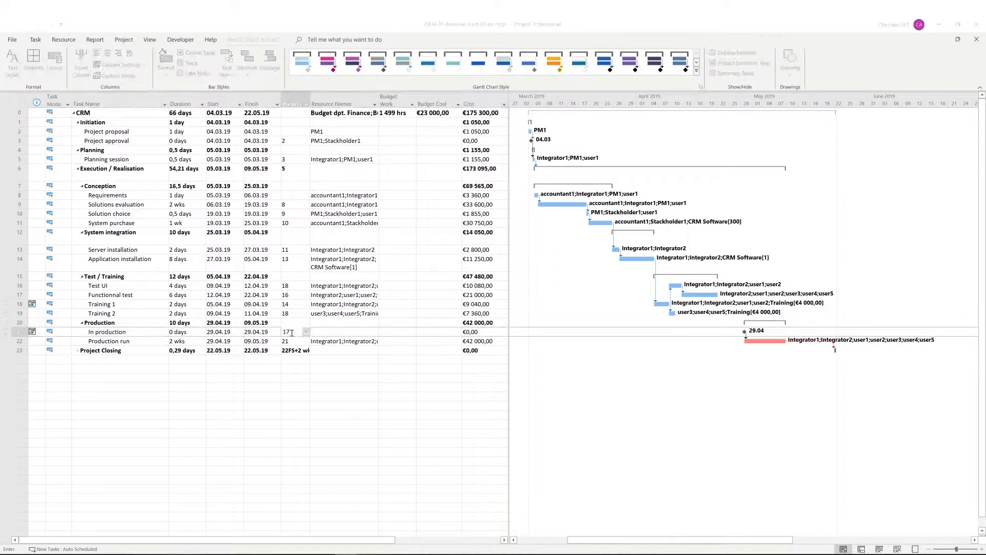
{"action": "key", "text": "Return"}
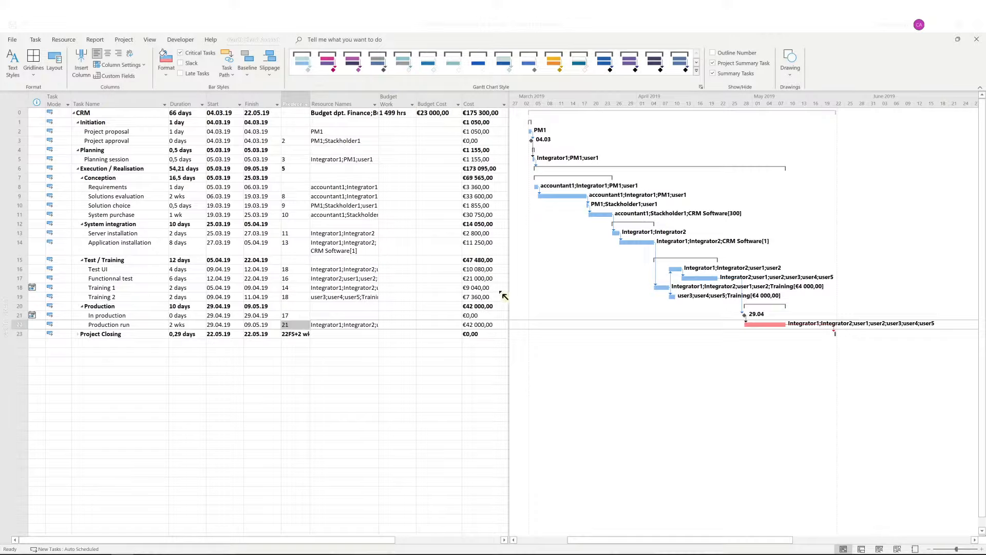
Set the Solutions evaluation task's duration to 3 weeks to test the newly linked schedule
{"action": "left_click", "coordinate": [178, 196]}
{"action": "type", "text": "3w"}
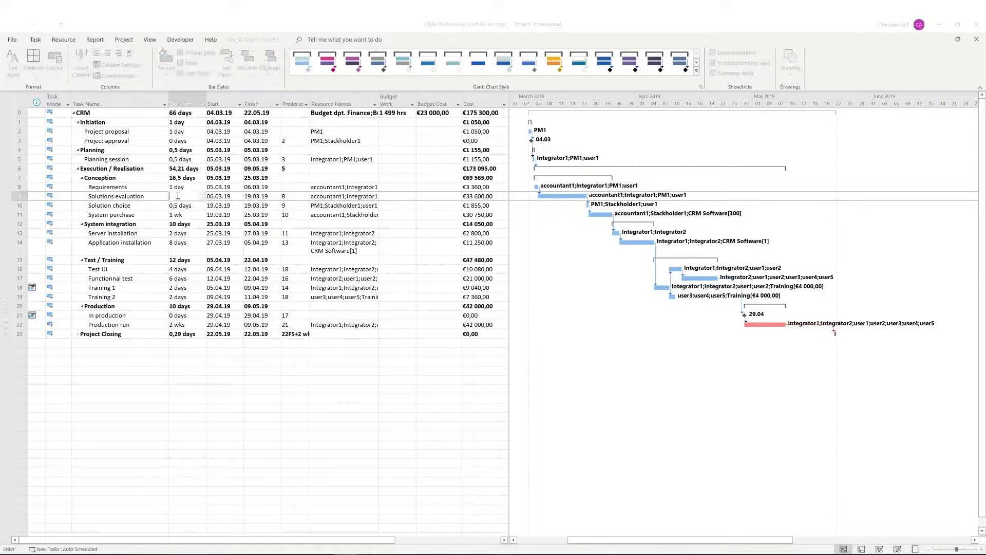
{"action": "key", "text": "Return"}
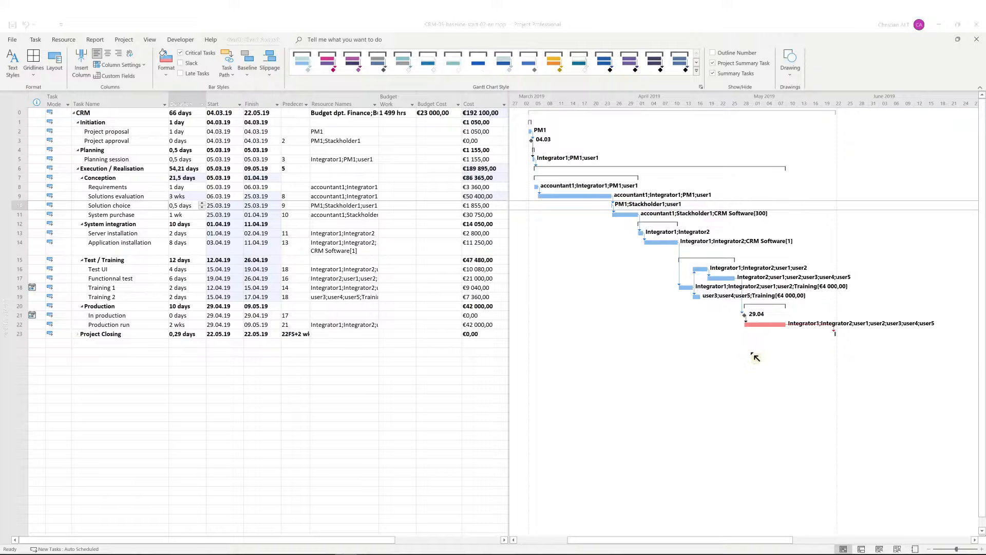
Set the duration of the Solutions evaluation task to 5 weeks
{"action": "left_click", "coordinate": [176, 196]}
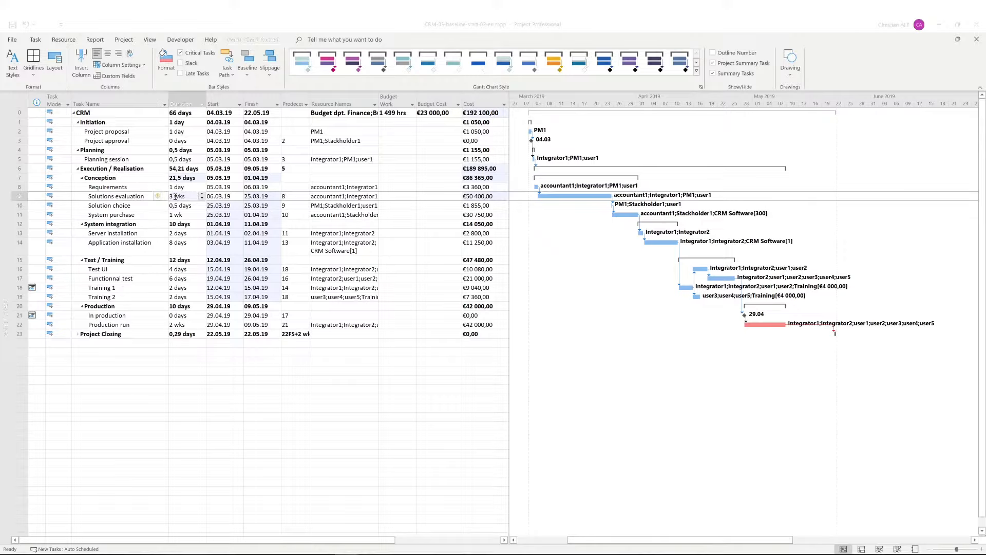
{"action": "key", "text": "BackSpace"}
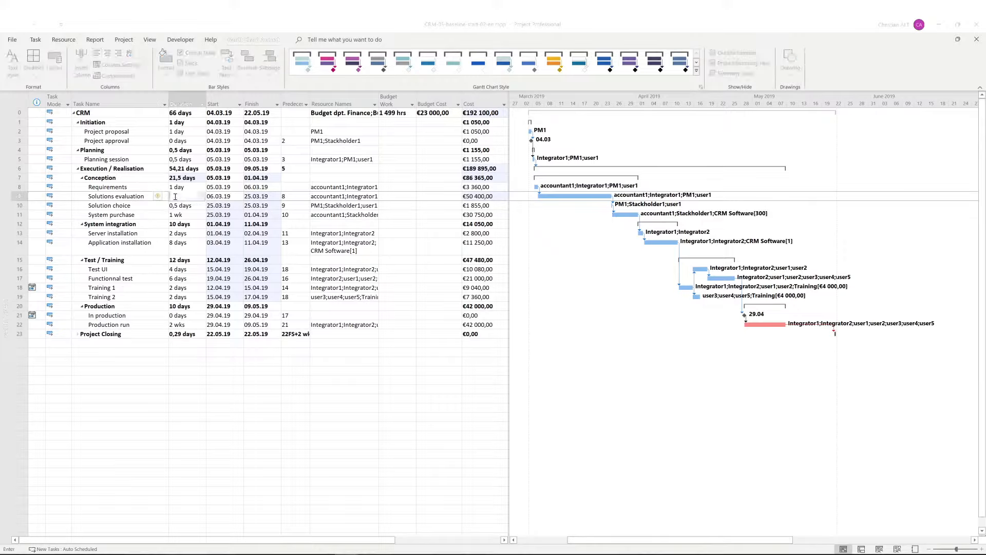
{"action": "type", "text": "5w"}
{"action": "key", "text": "Return"}
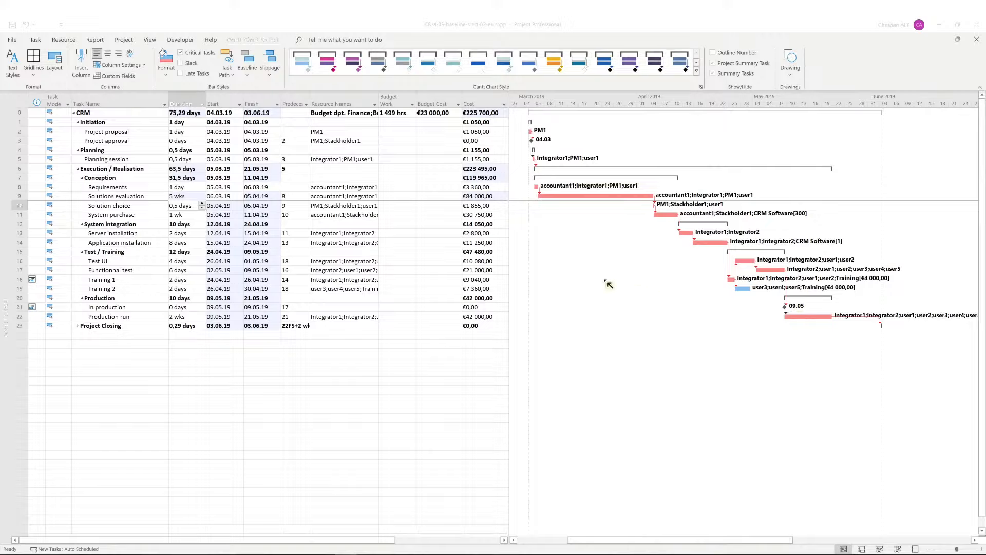
Highlight late tasks in the Gantt chart by turning on the Late Tasks bar style
{"action": "right_click", "coordinate": [609, 285]}
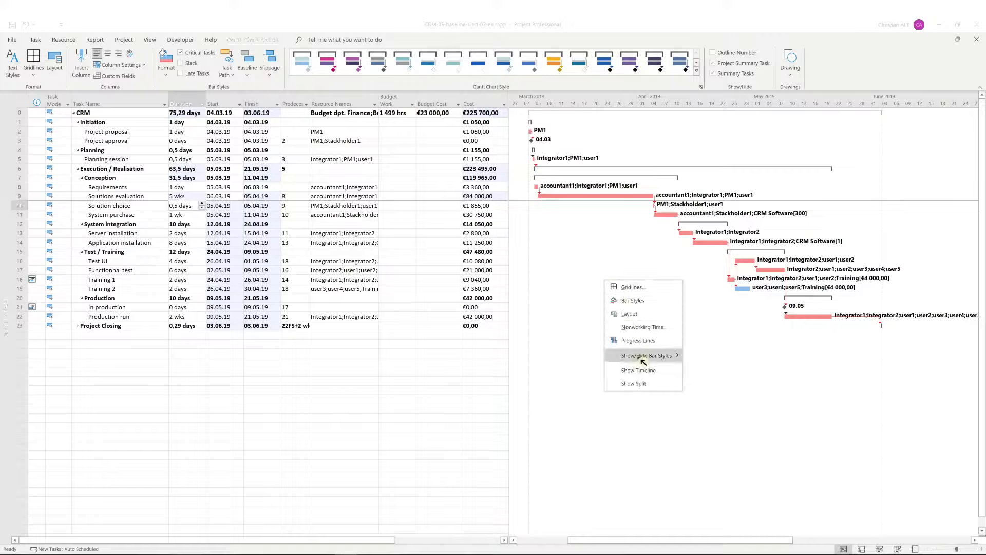
{"action": "mouse_move", "coordinate": [644, 362]}
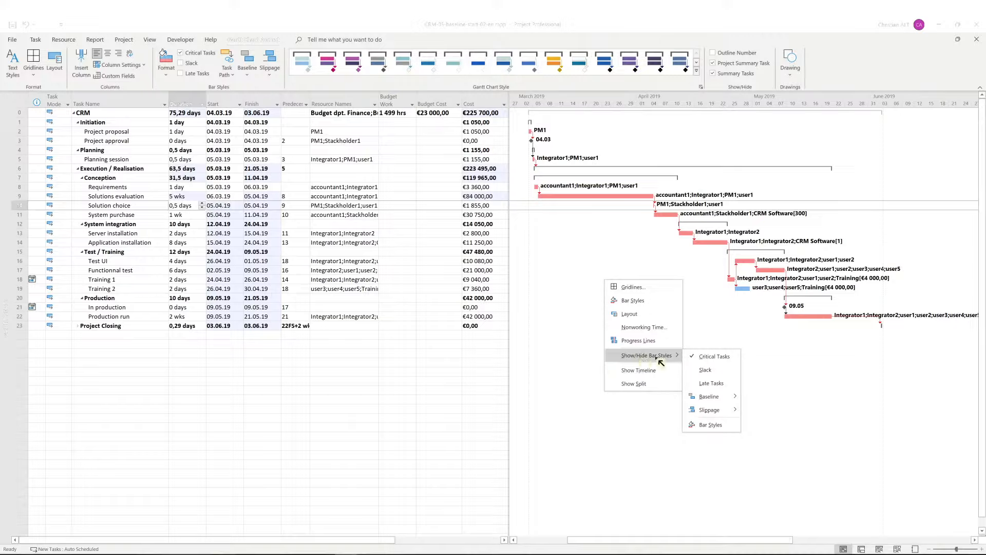
{"action": "left_click", "coordinate": [715, 384]}
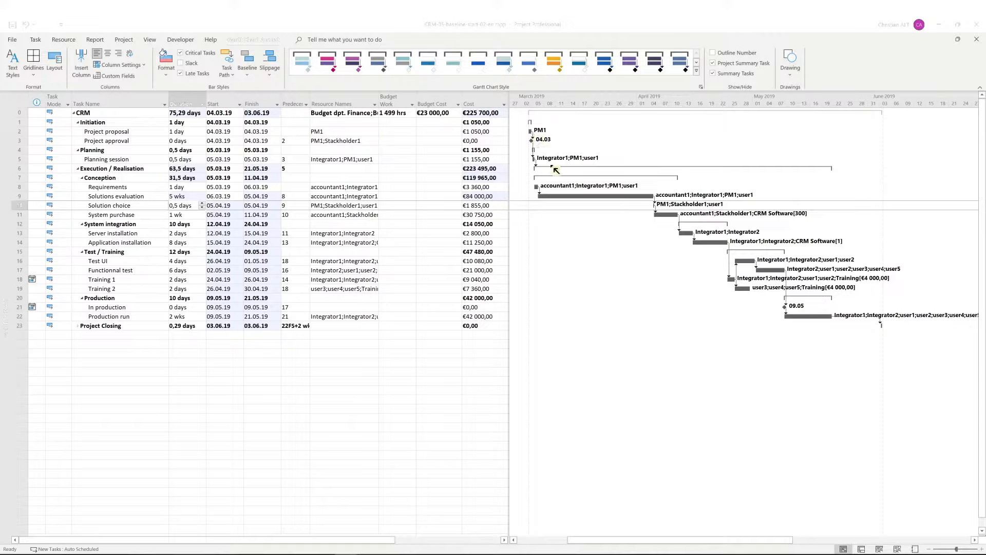
Move the whole project to a new start date of 04.04.22, with deadlines moved along
{"action": "left_click", "coordinate": [125, 40]}
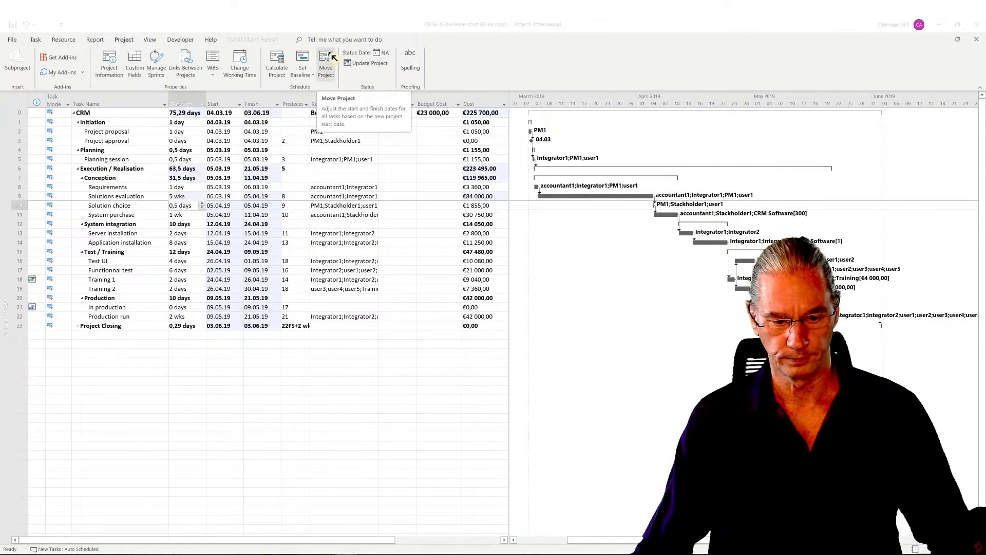
{"action": "left_click", "coordinate": [330, 59]}
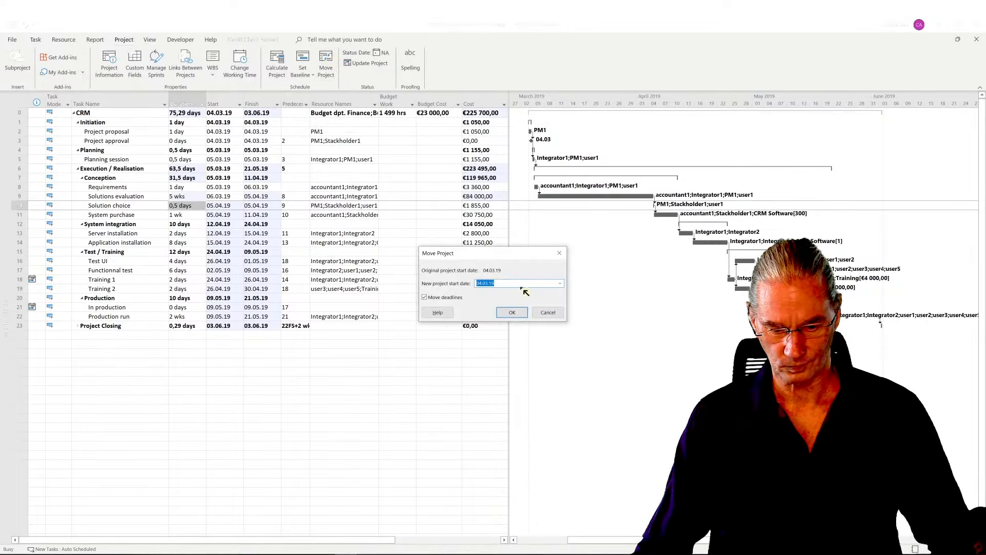
{"action": "left_click", "coordinate": [488, 284]}
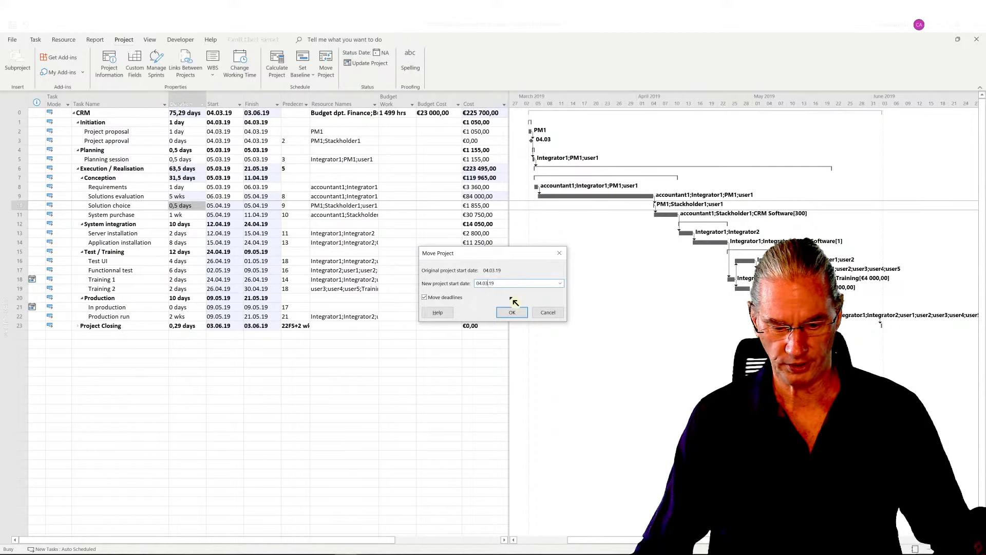
{"action": "key", "text": "BackSpace"}
{"action": "type", "text": "4"}
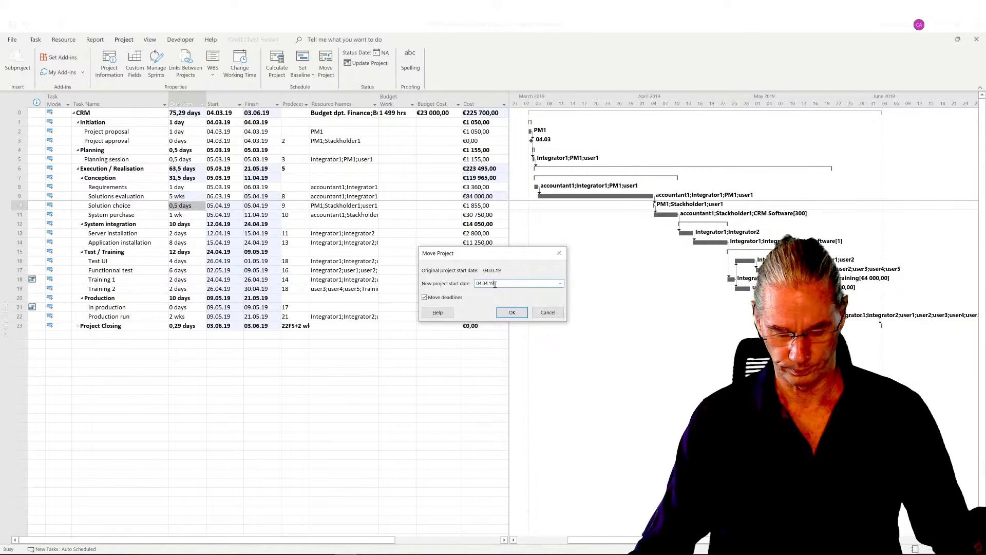
{"action": "key", "text": "BackSpace"}
{"action": "key", "text": "BackSpace"}
{"action": "key", "text": "BackSpace"}
{"action": "type", "text": ".22"}
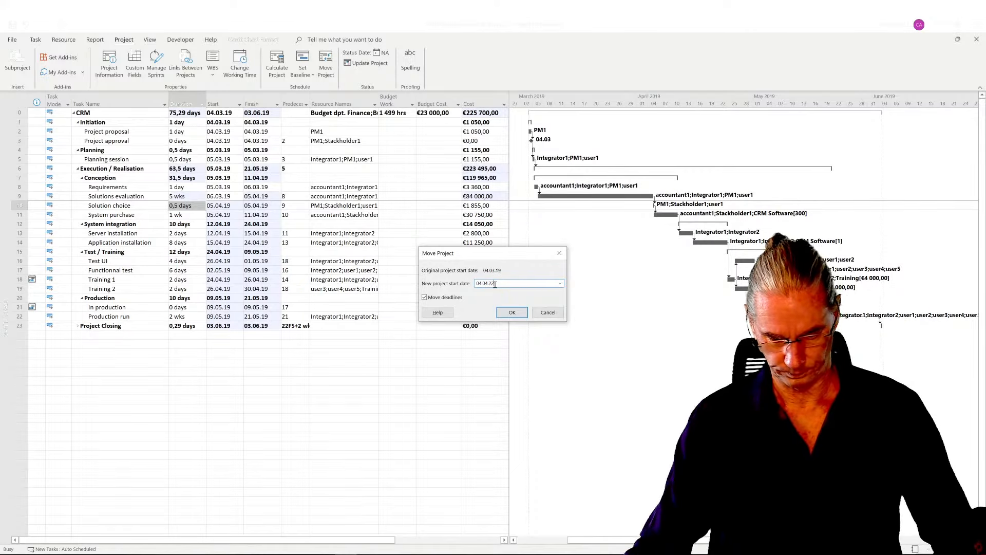
{"action": "left_click", "coordinate": [513, 312]}
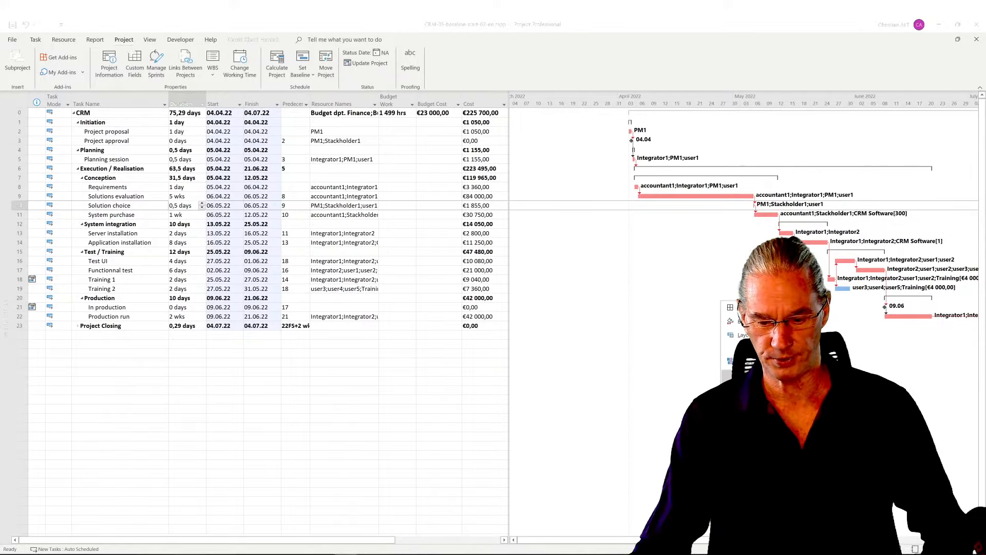
{"action": "left_click", "coordinate": [758, 376]}
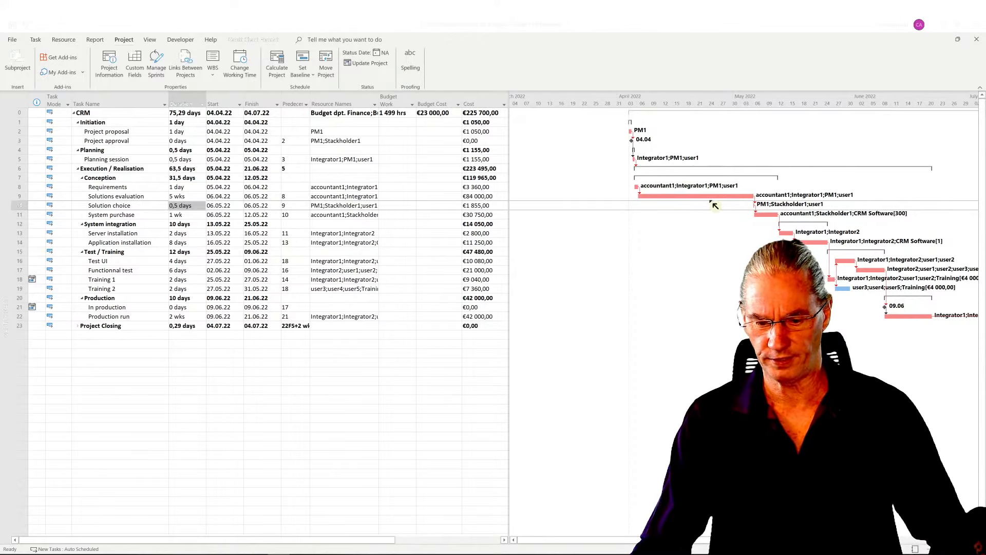
Shorten the Solutions evaluation task's duration to 2 weeks
{"action": "left_click", "coordinate": [175, 197]}
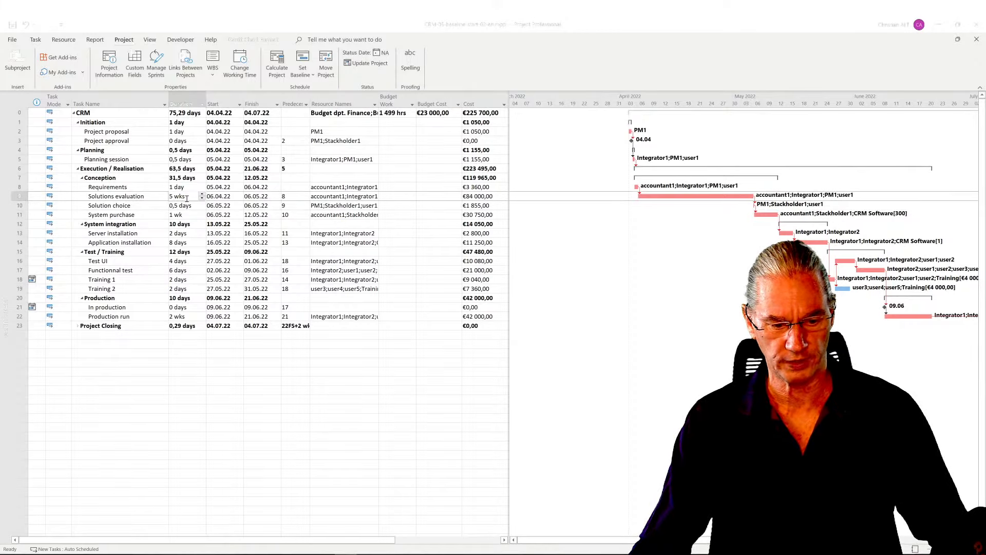
{"action": "type", "text": "2w"}
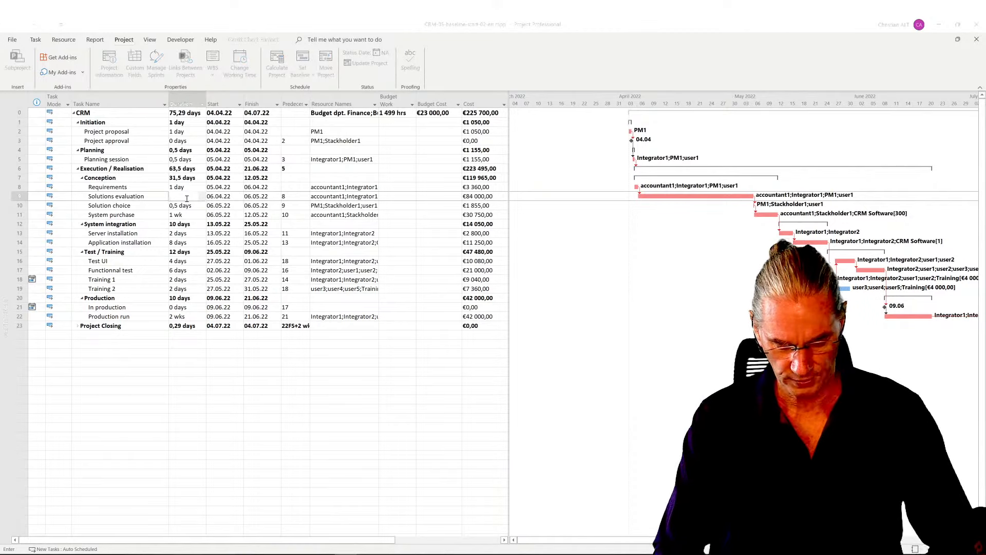
{"action": "key", "text": "Return"}
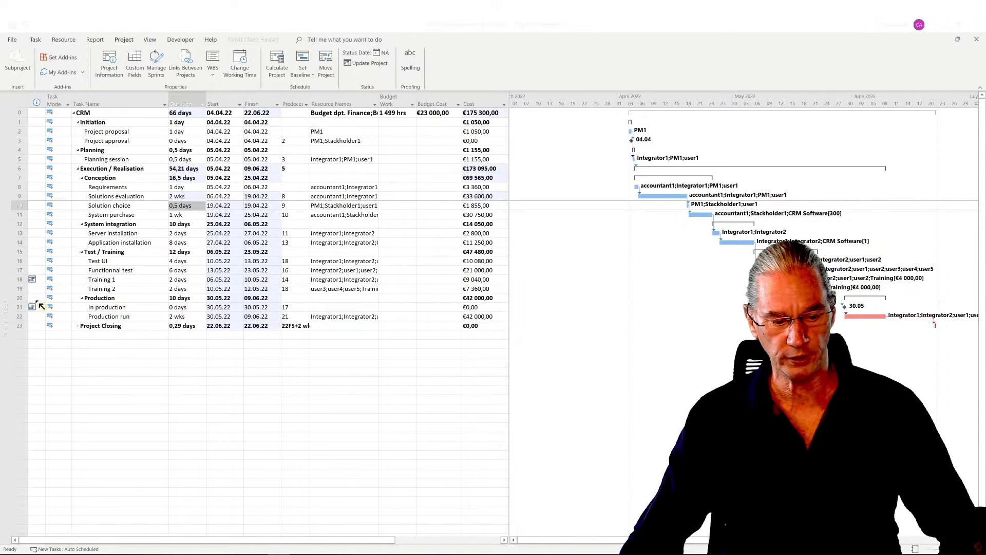
Insert a new task named Reserve above the Production summary task, at the end of the Test / Training phase
{"action": "left_click", "coordinate": [19, 298]}
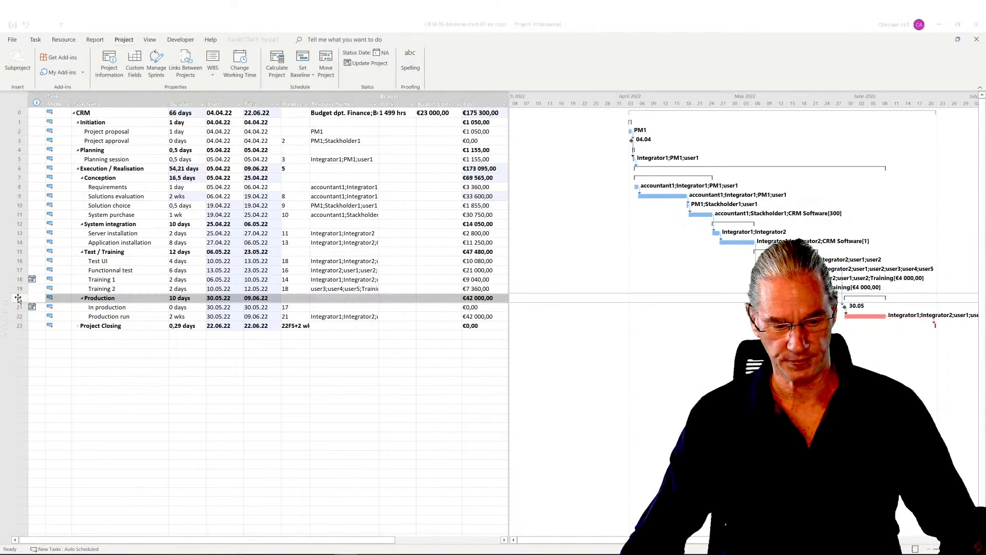
{"action": "right_click", "coordinate": [18, 300]}
{"action": "left_click", "coordinate": [48, 375]}
{"action": "type", "text": "Reserve"}
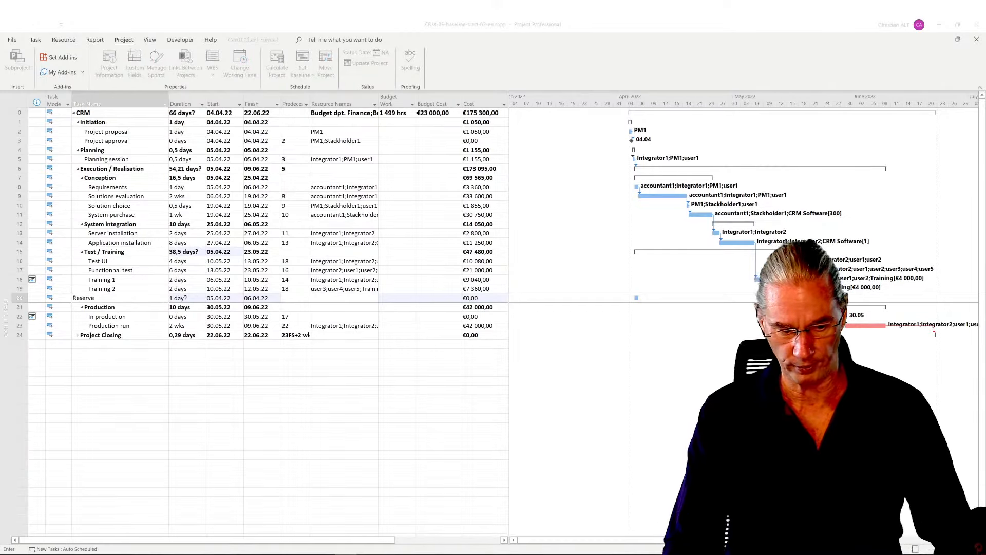
{"action": "key", "text": "Return"}
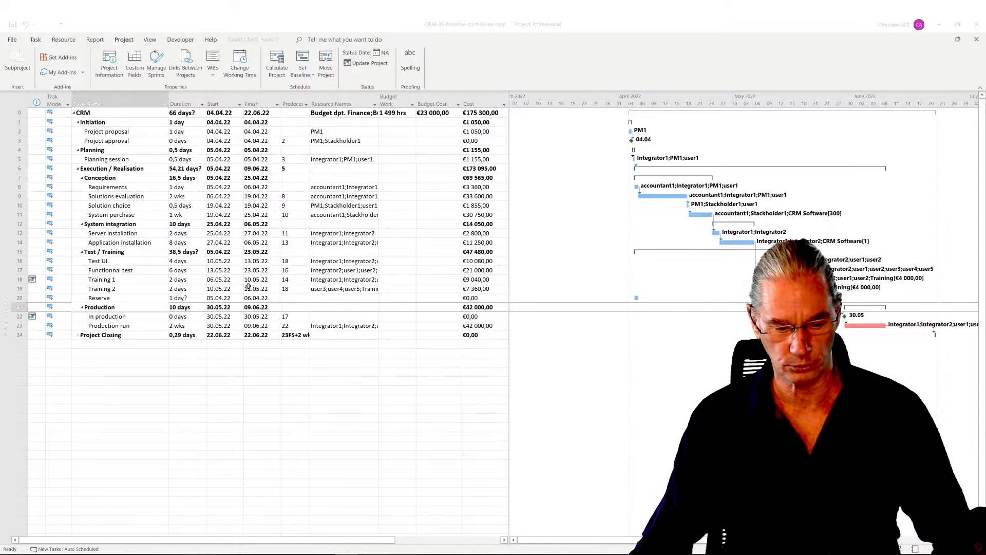
Set the Reserve task's duration to 3 weeks
{"action": "left_click", "coordinate": [188, 300]}
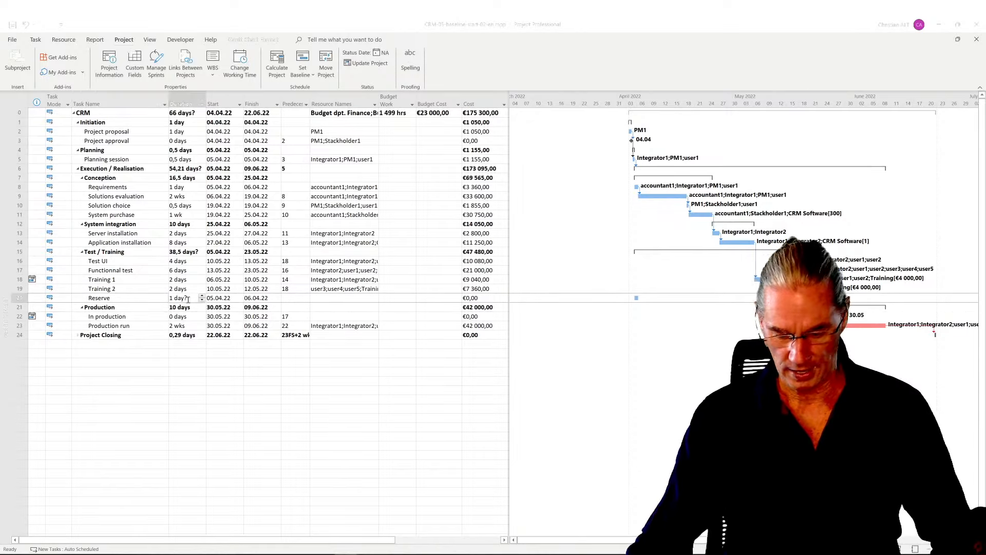
{"action": "key", "text": "BackSpace"}
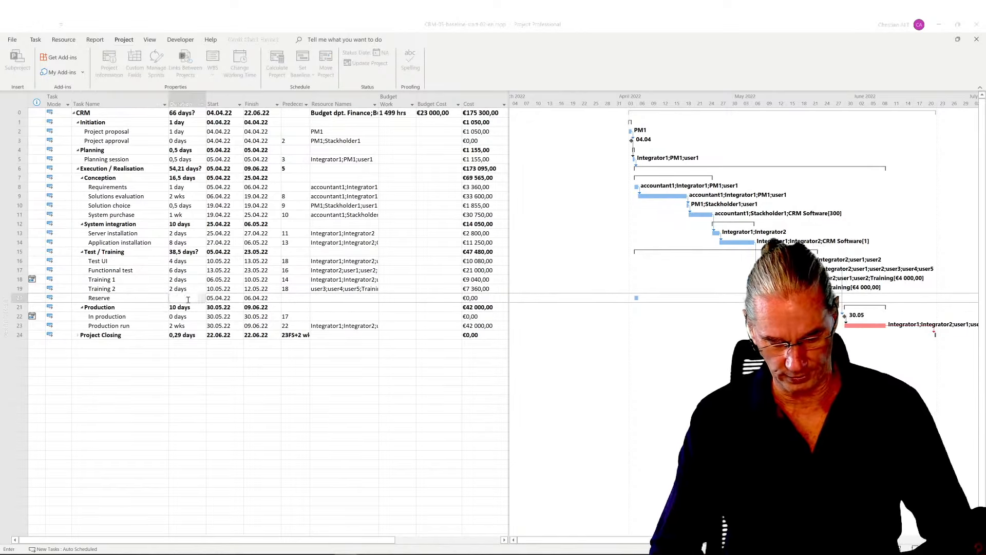
{"action": "type", "text": "3w"}
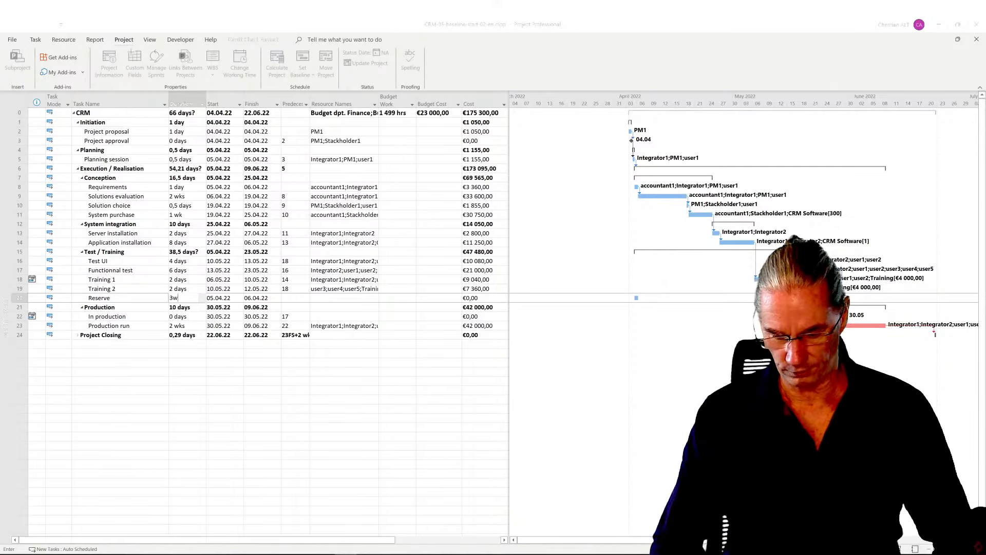
{"action": "key", "text": "Return"}
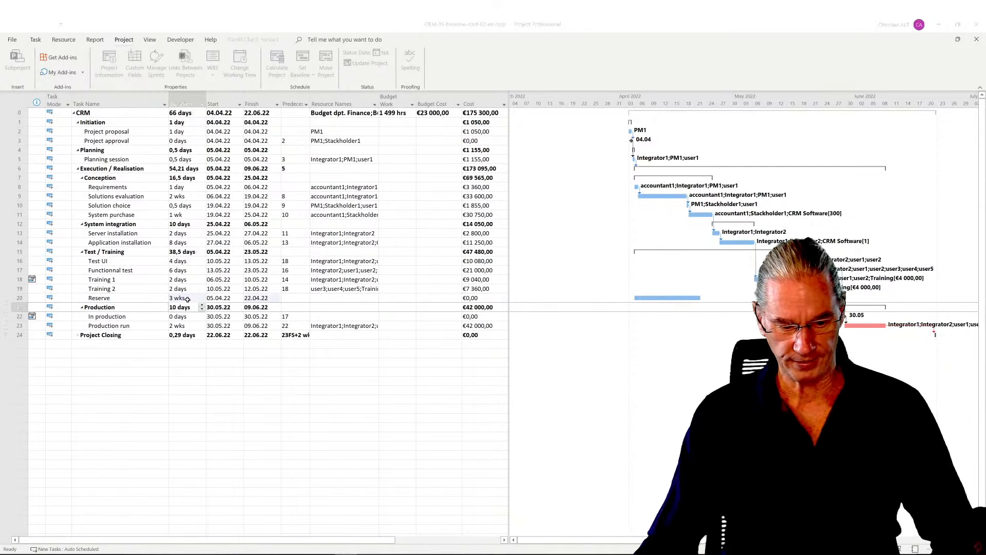